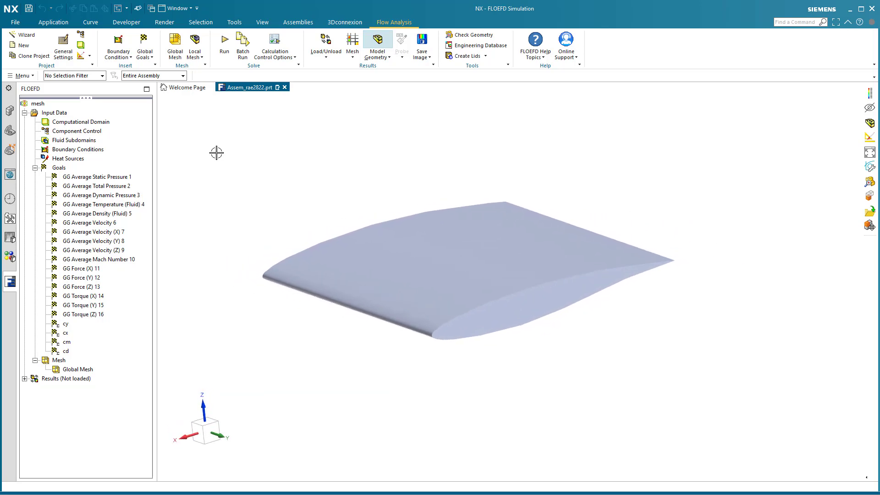
- Display the computational domain of the airfoil project to examine its extents around the wing section
{"action": "left_click", "coordinate": [107, 123]}
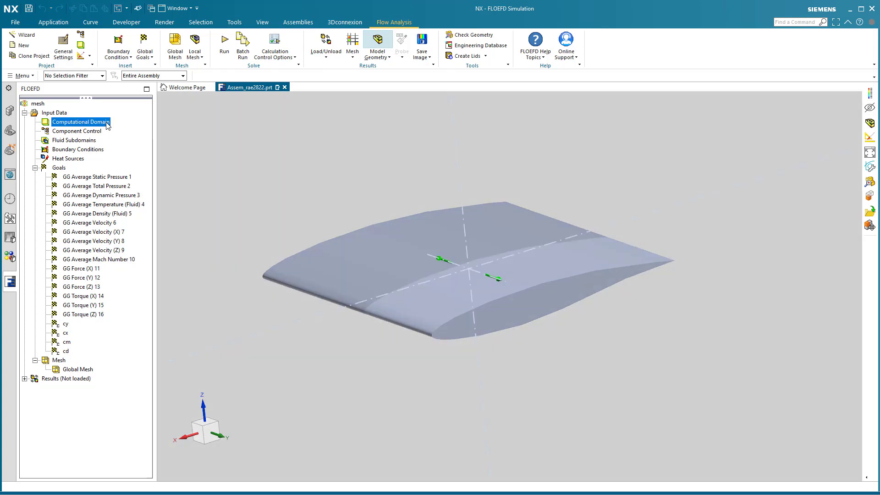
{"action": "right_click", "coordinate": [108, 125]}
{"action": "left_click", "coordinate": [137, 129]}
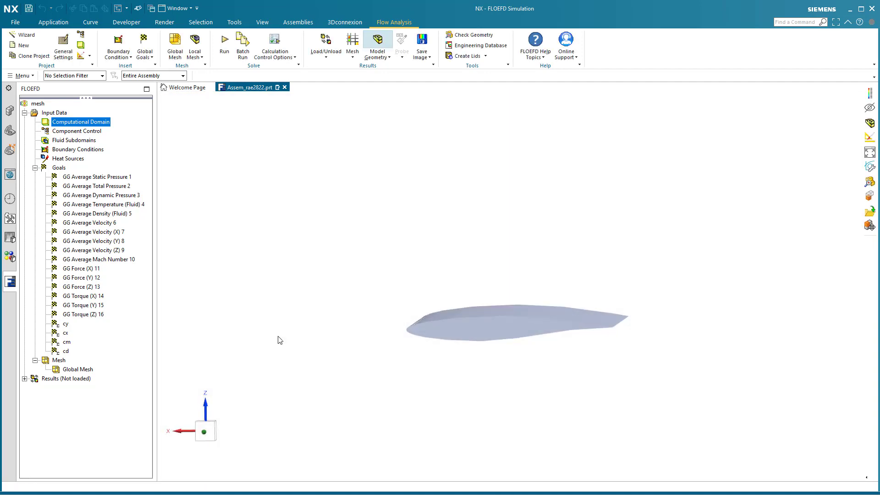
{"action": "left_click", "coordinate": [278, 337]}
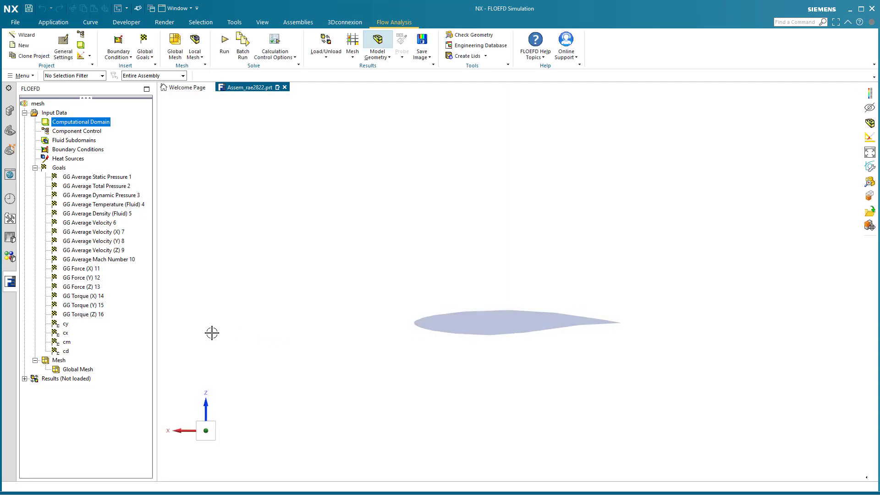
- Open the global mesh definition and show the basic mesh around the airfoil
{"action": "right_click", "coordinate": [91, 369]}
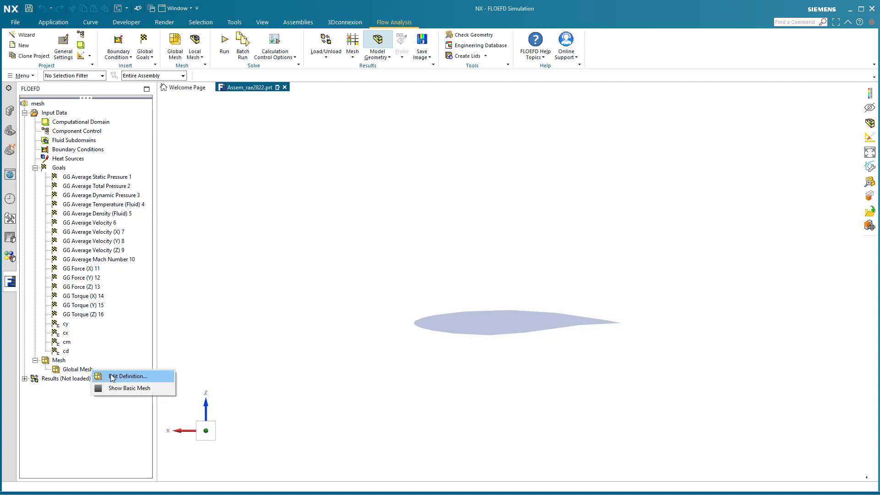
{"action": "left_click", "coordinate": [112, 378]}
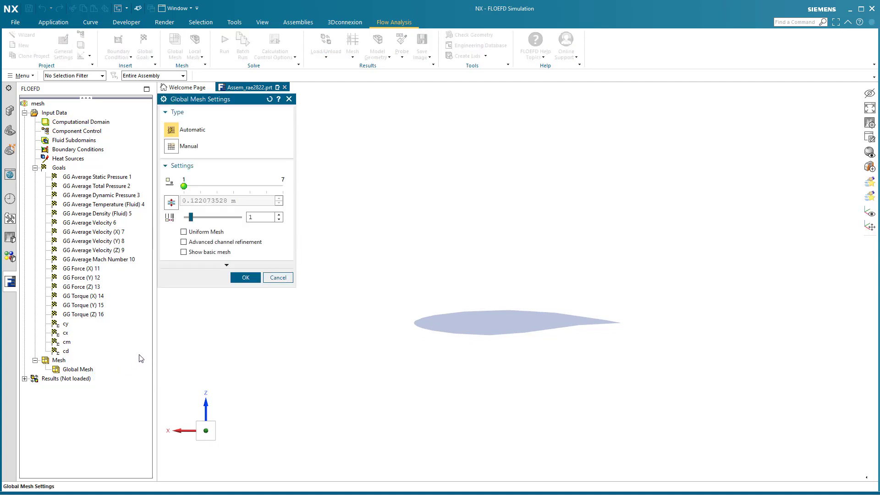
{"action": "left_click", "coordinate": [183, 252]}
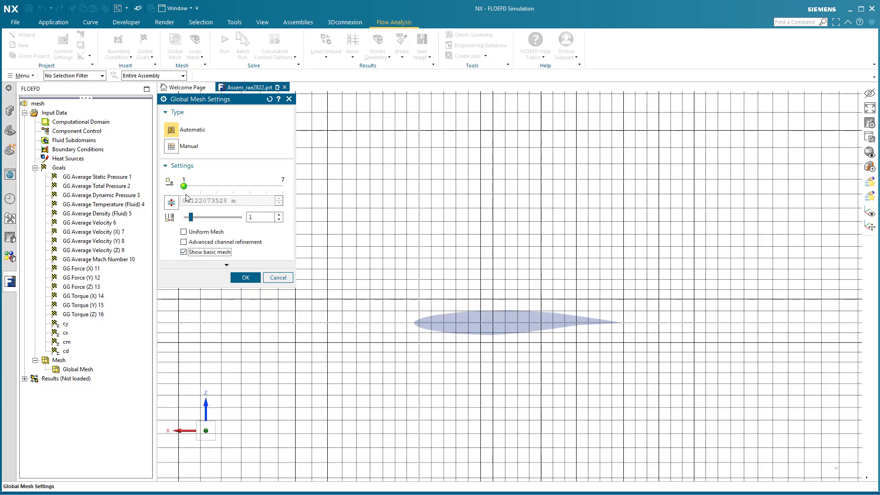
{"action": "mouse_move", "coordinate": [184, 186]}
{"action": "left_mouse_down"}
{"action": "mouse_move", "coordinate": [281, 189]}
{"action": "mouse_move", "coordinate": [190, 191]}
{"action": "left_mouse_up"}
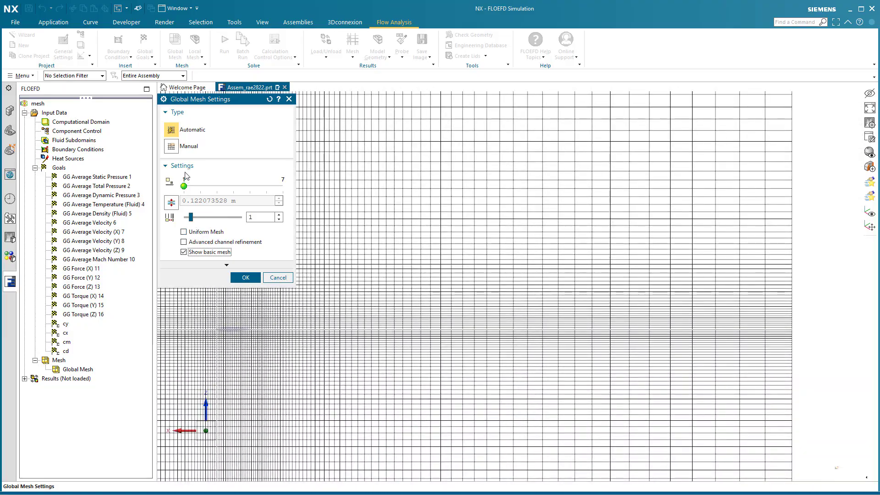
- Switch the global mesh to manual, examine the cell size ratios of the X control planes, and cancel the mesh settings
{"action": "left_click", "coordinate": [175, 149]}
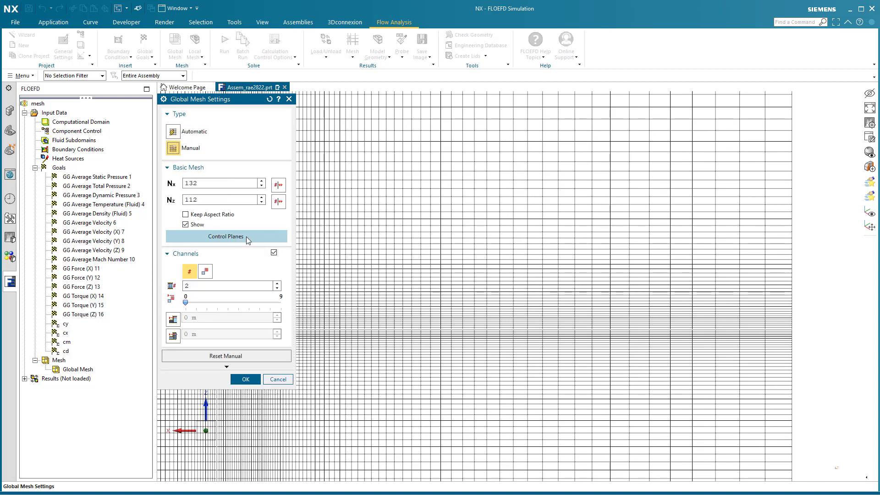
{"action": "left_click", "coordinate": [260, 237]}
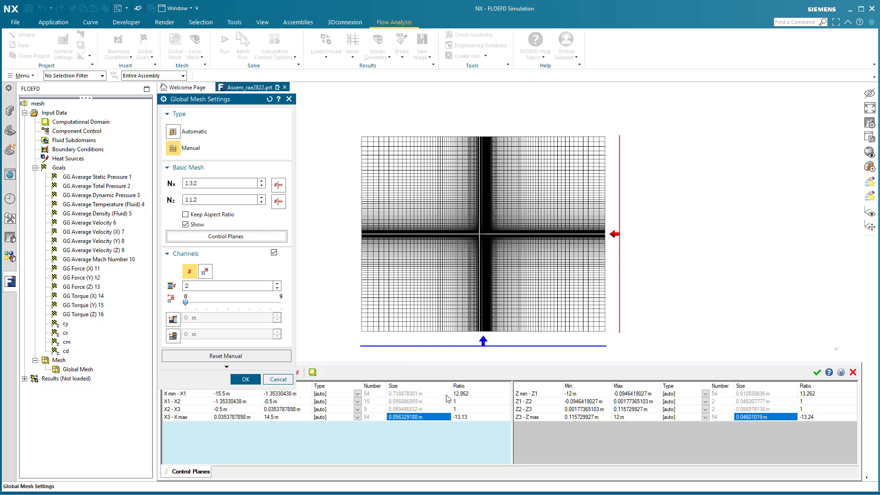
{"action": "left_click", "coordinate": [460, 401]}
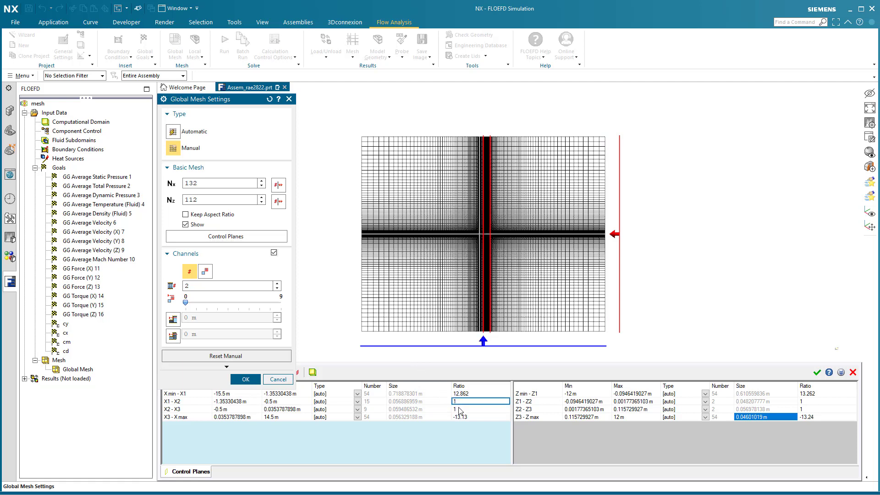
{"action": "left_click", "coordinate": [462, 417]}
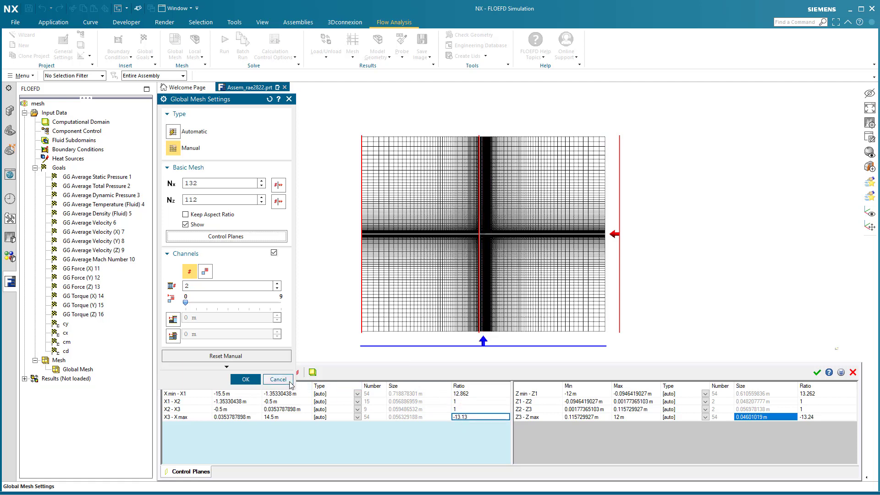
{"action": "left_click", "coordinate": [289, 381]}
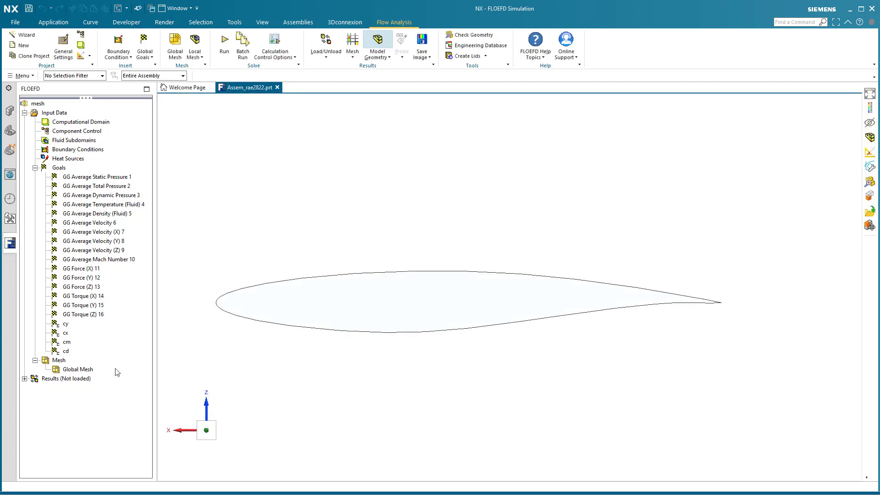
- Insert a local mesh and select the upper and lower faces of the airfoil as its objects
{"action": "right_click", "coordinate": [67, 363]}
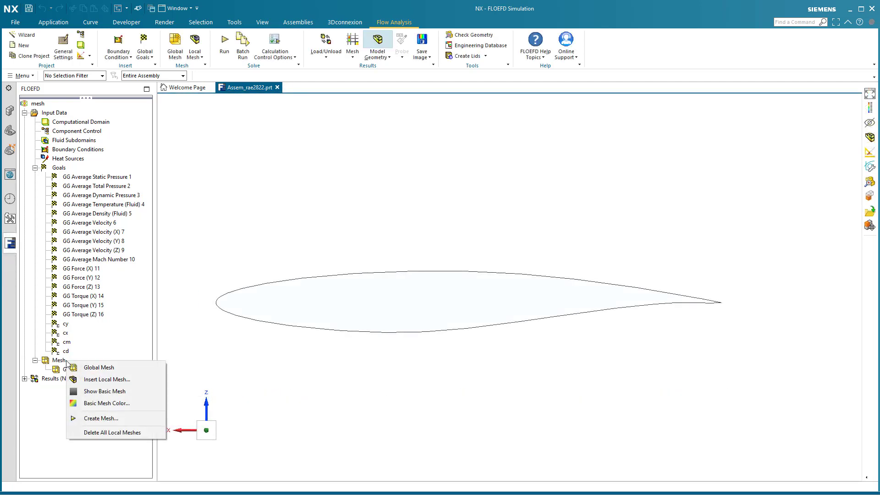
{"action": "left_click", "coordinate": [106, 380]}
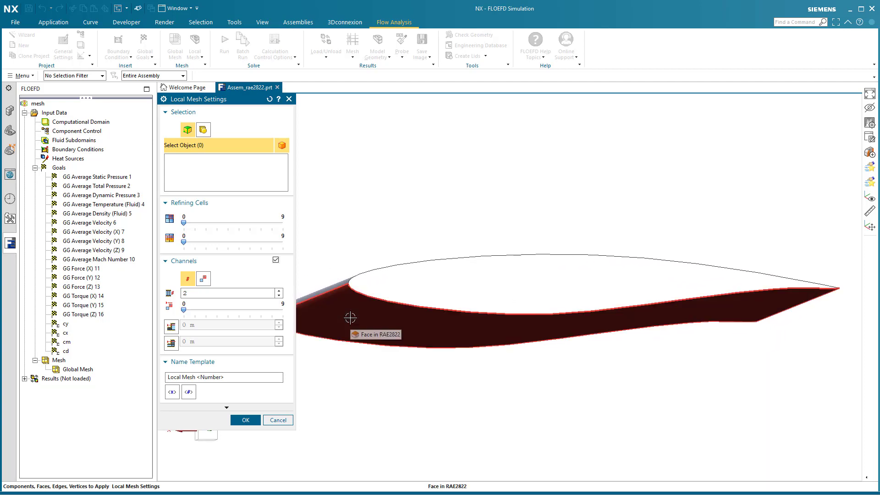
{"action": "left_click", "coordinate": [350, 316]}
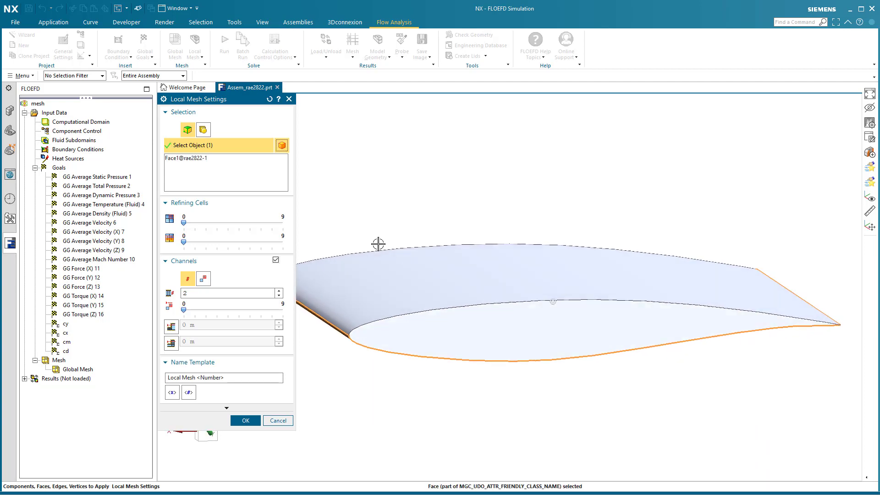
{"action": "left_click", "coordinate": [377, 273]}
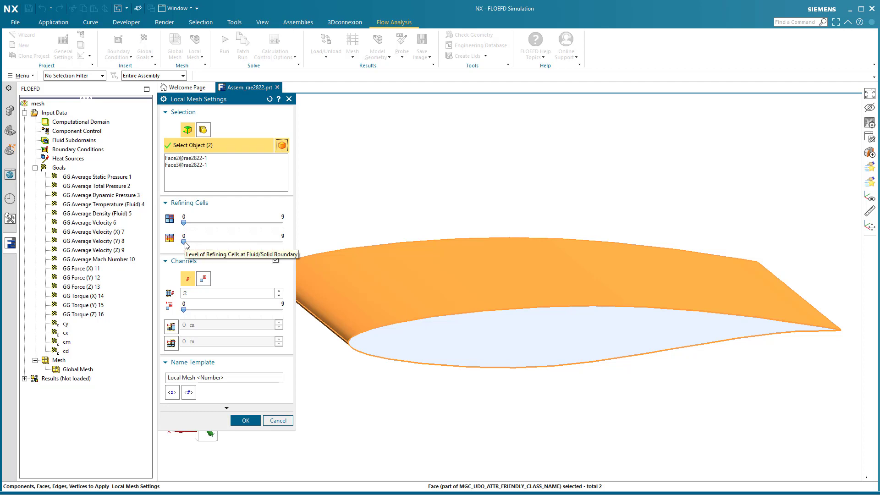
- Set the local mesh refinement level at the fluid/solid boundary to 4, disable channel refinement, and reveal the additional refinement options
{"action": "left_click_drag", "start_coordinate": [201, 244], "coordinate": [226, 244]}
{"action": "left_click", "coordinate": [276, 260]}
{"action": "left_click", "coordinate": [232, 319]}
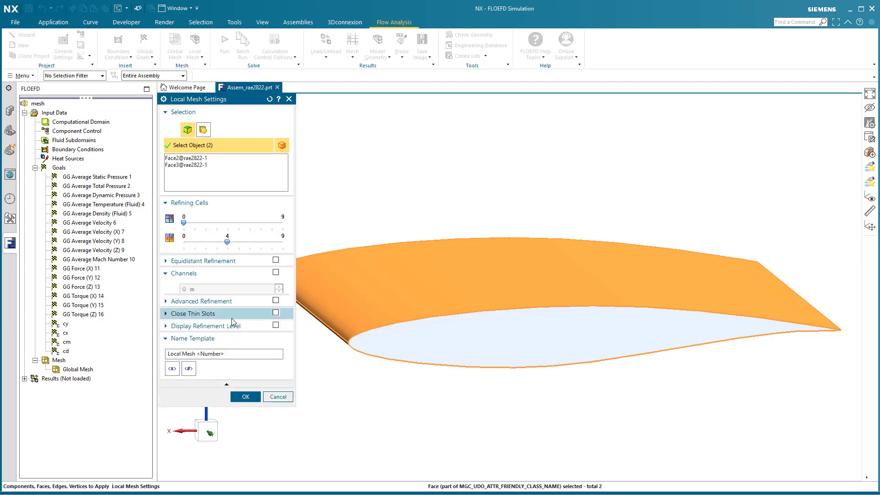
- Enable equidistant refinement on the local mesh with 2 shells, a maximum level of 2 and a first offset distance of 0.2 m
{"action": "left_click", "coordinate": [276, 260]}
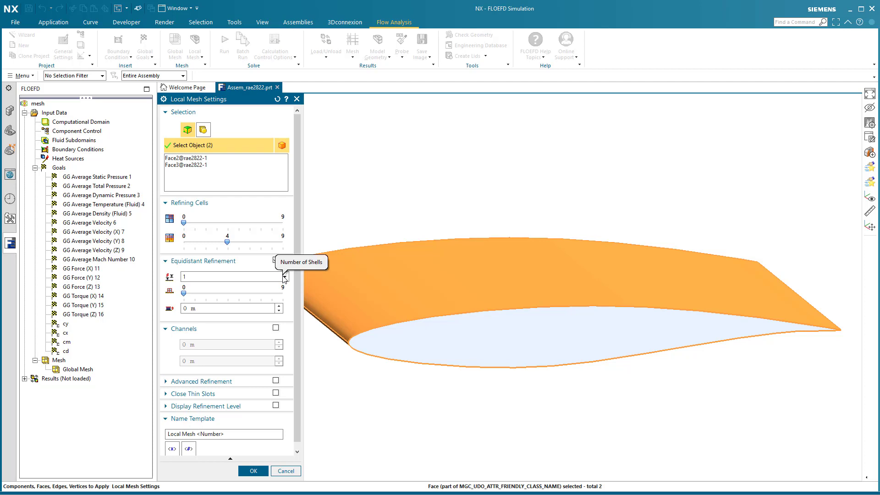
{"action": "left_click", "coordinate": [284, 277]}
{"action": "left_click", "coordinate": [245, 293]}
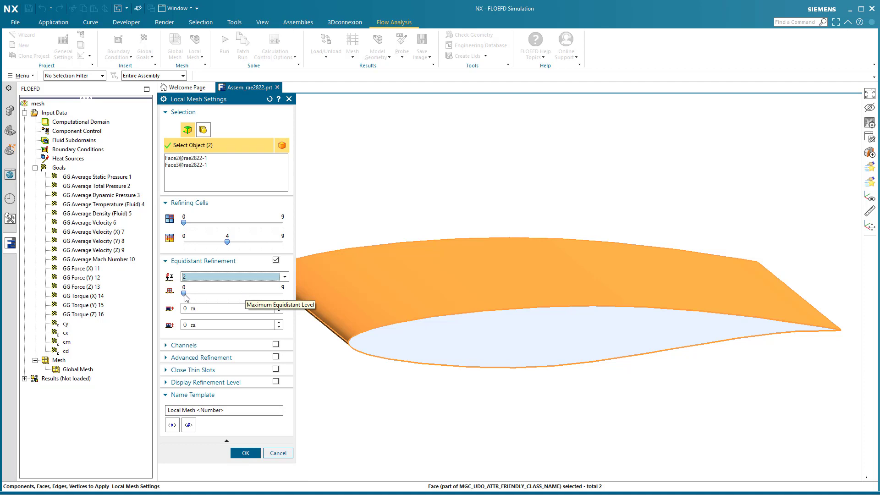
{"action": "left_click_drag", "start_coordinate": [186, 298], "coordinate": [203, 297]}
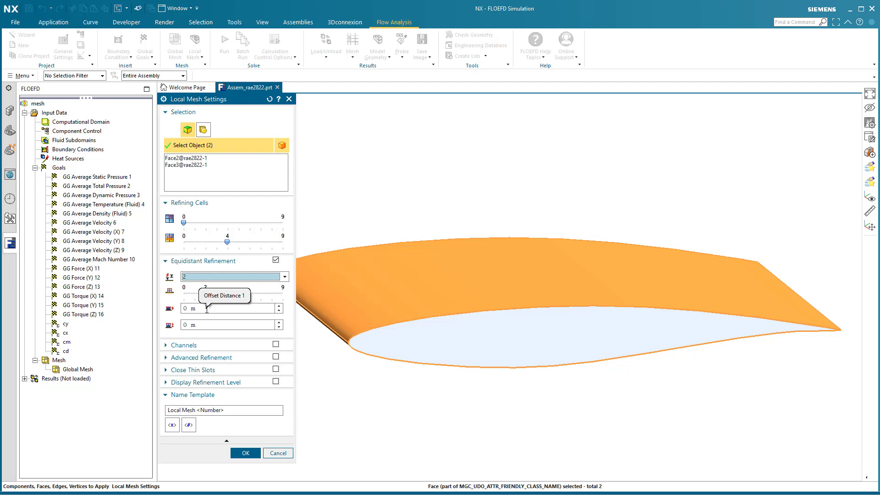
{"action": "left_click", "coordinate": [203, 310]}
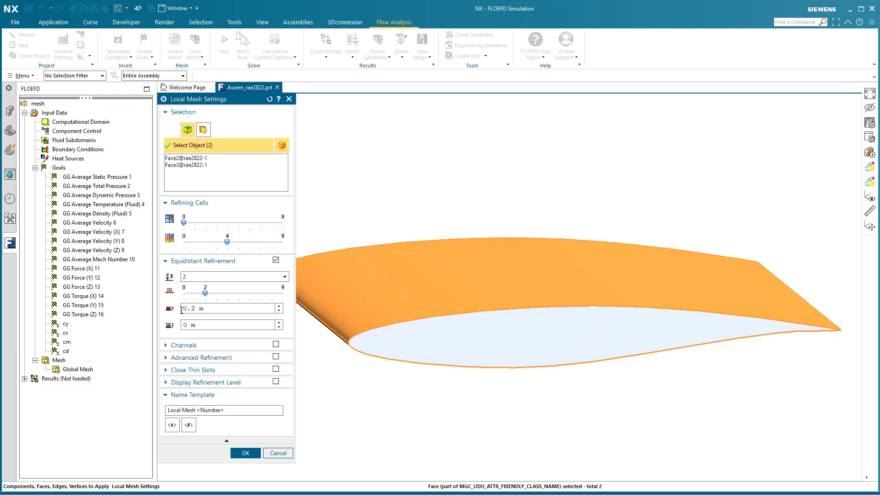
{"action": "key", "text": "shift+Home"}
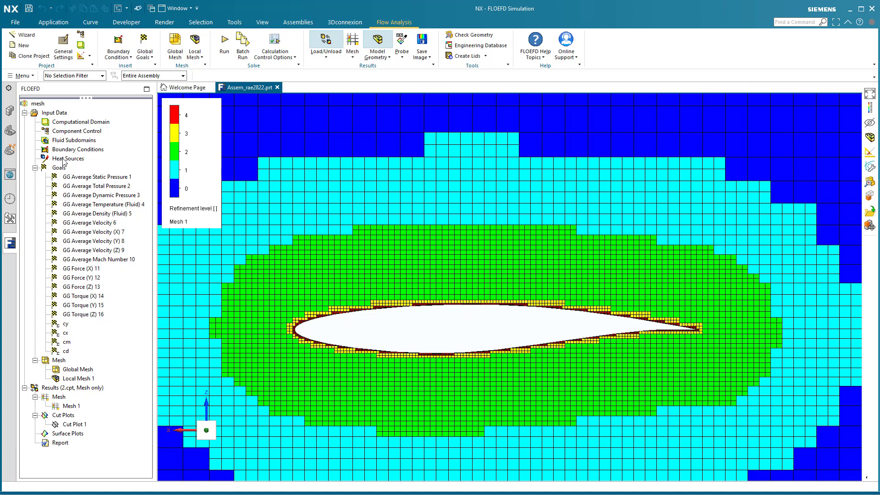
- Open the calculation control options and examine the refinement level choices for the global domain
{"action": "right_click", "coordinate": [56, 114]}
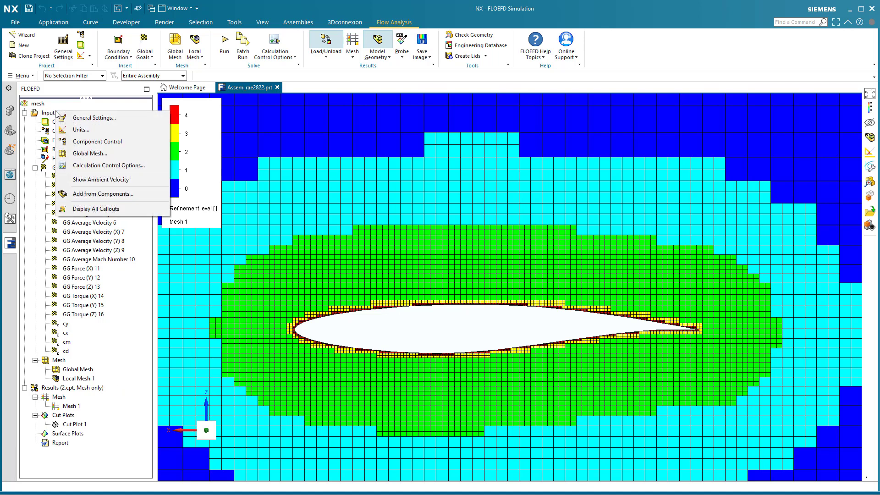
{"action": "left_click", "coordinate": [111, 167]}
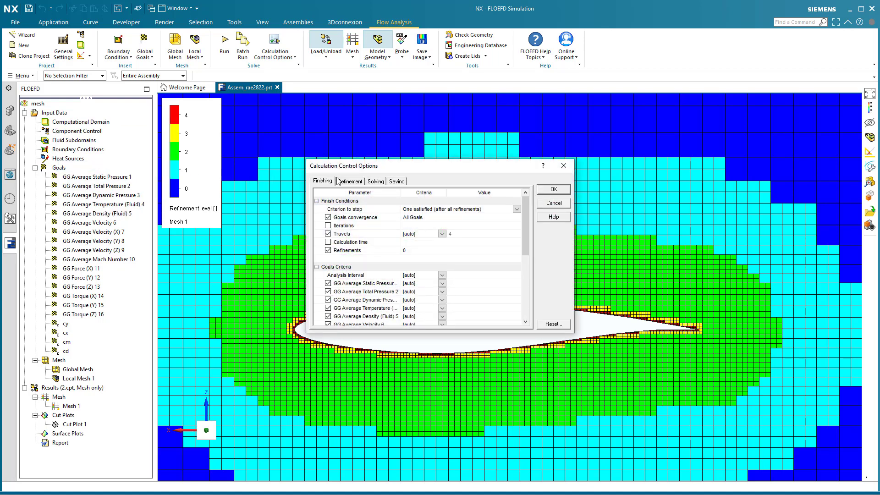
{"action": "left_click", "coordinate": [350, 182]}
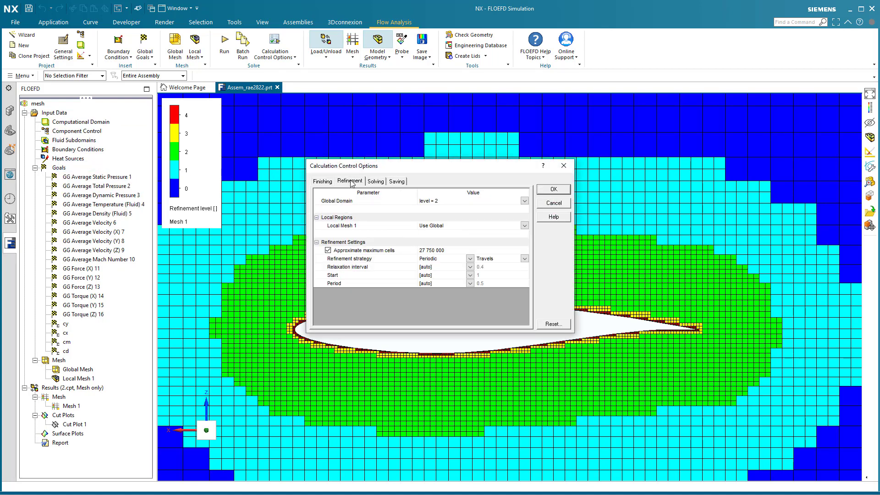
{"action": "left_click", "coordinate": [454, 200]}
{"action": "left_click", "coordinate": [524, 202]}
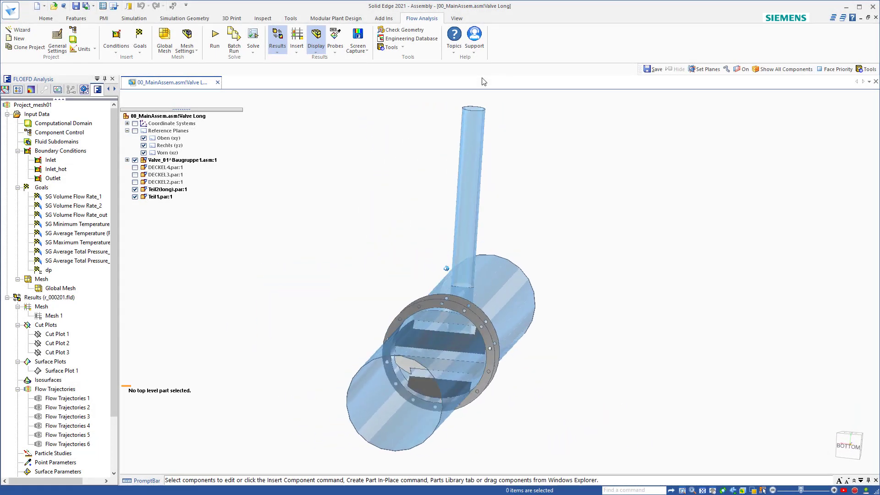
- In Solid Edge, turn on clipping to view the valve assembly's interior, and turn it off again
{"action": "left_click", "coordinate": [461, 22]}
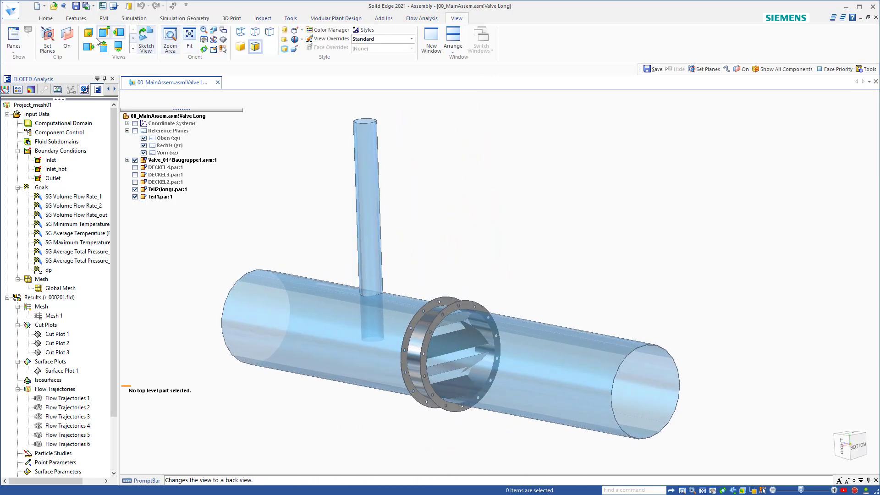
{"action": "left_click", "coordinate": [68, 41]}
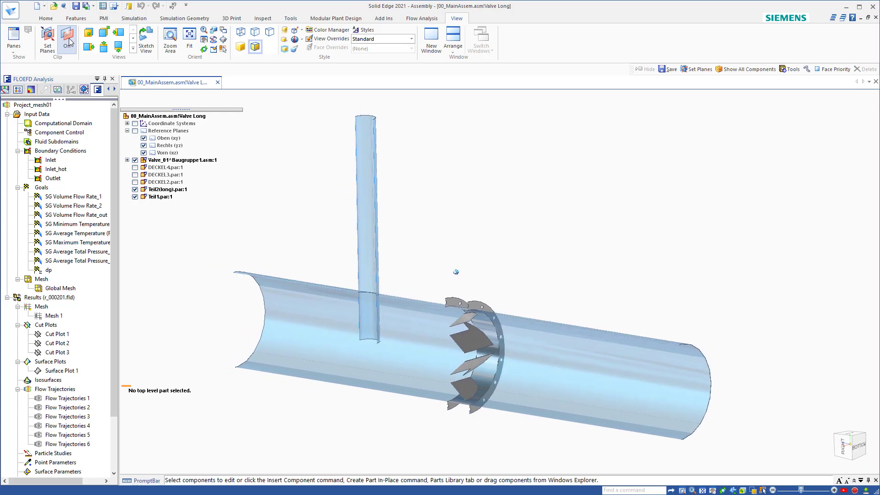
{"action": "left_click", "coordinate": [69, 41]}
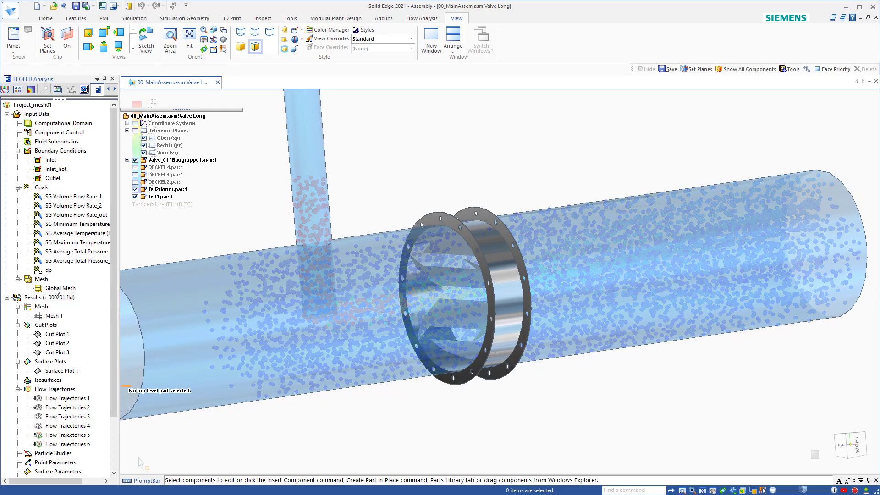
- Review the valve project's global mesh settings, toggle the basic mesh display on and off, and cancel the dialog
{"action": "right_click", "coordinate": [56, 289]}
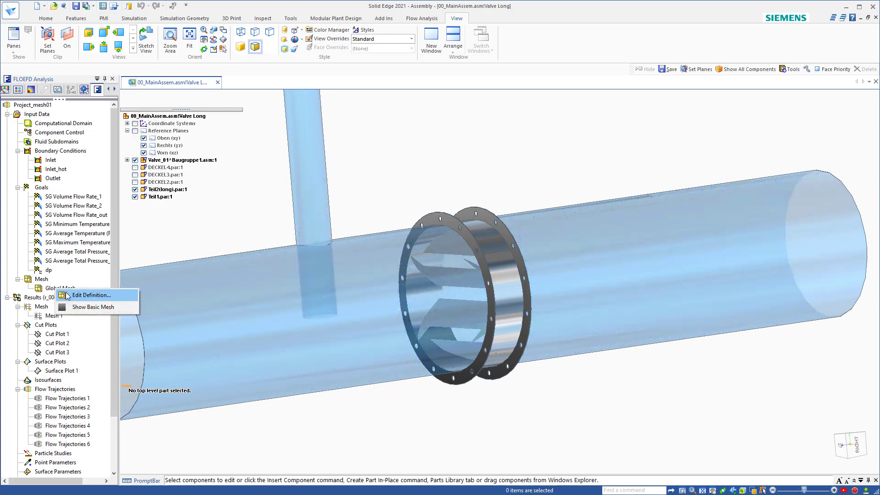
{"action": "left_click", "coordinate": [146, 294]}
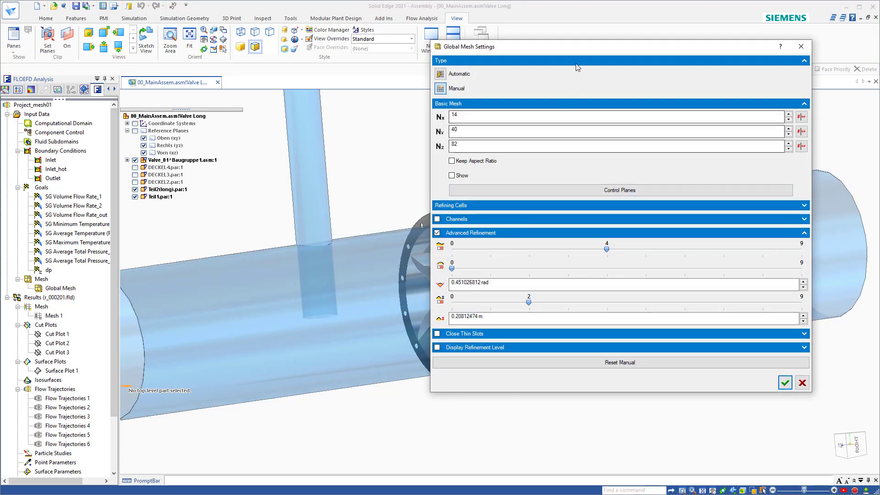
{"action": "left_click_drag", "start_coordinate": [579, 48], "coordinate": [646, 52]}
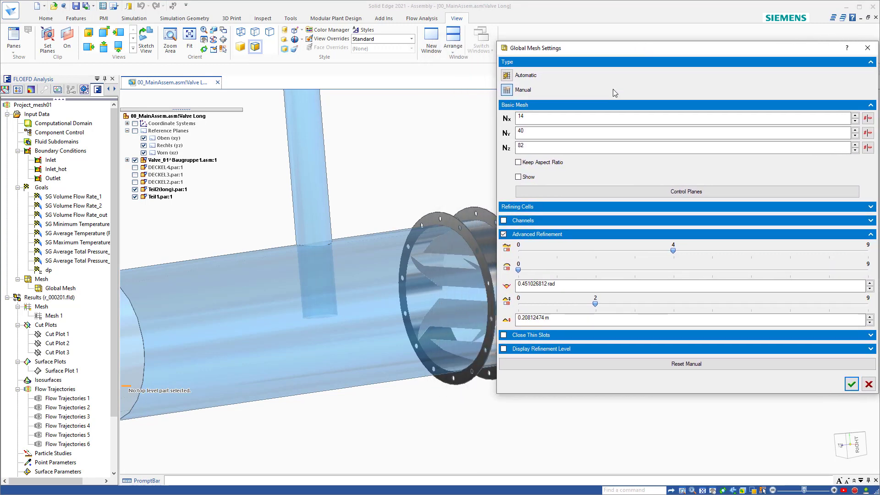
{"action": "left_click", "coordinate": [529, 181]}
{"action": "left_click", "coordinate": [530, 181]}
{"action": "left_click", "coordinate": [867, 385]}
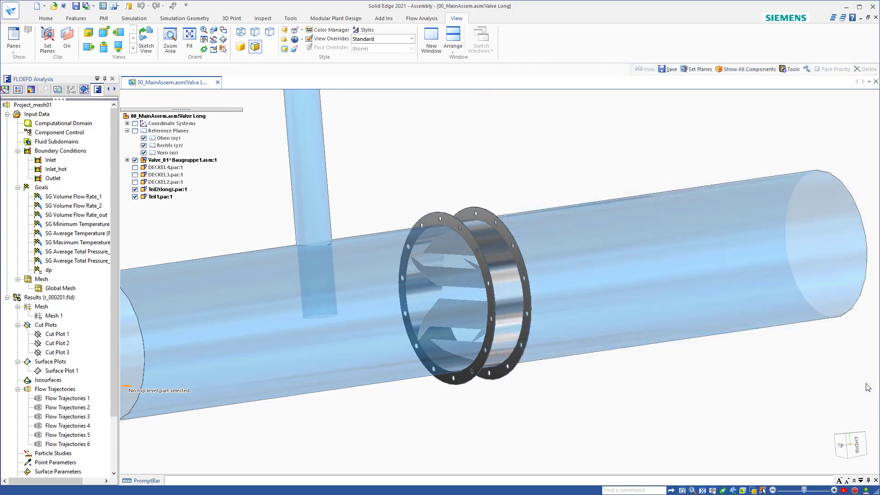
- Review the refinement settings in the valve project's calculation control options, and cancel without changing them
{"action": "right_click", "coordinate": [48, 114]}
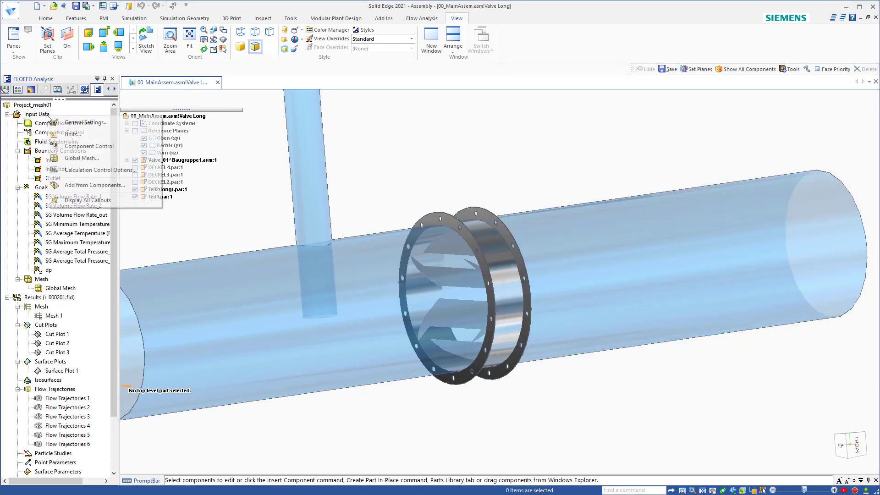
{"action": "left_click", "coordinate": [89, 170]}
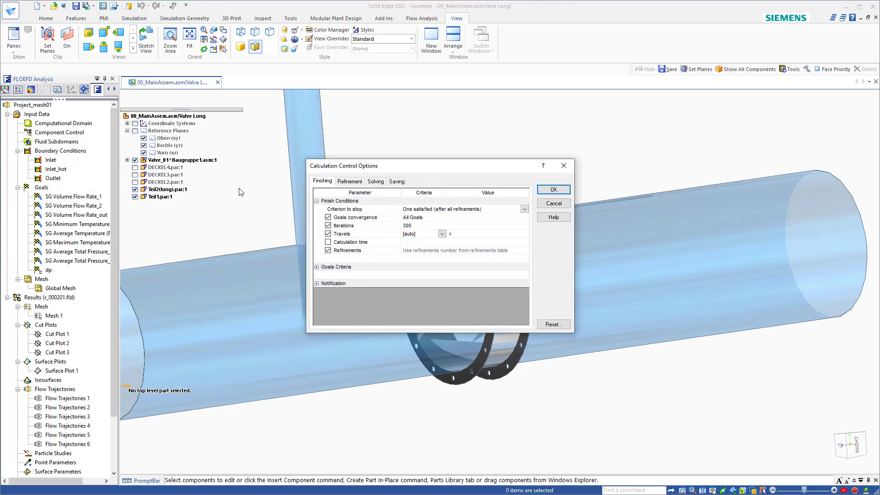
{"action": "left_click", "coordinate": [349, 182]}
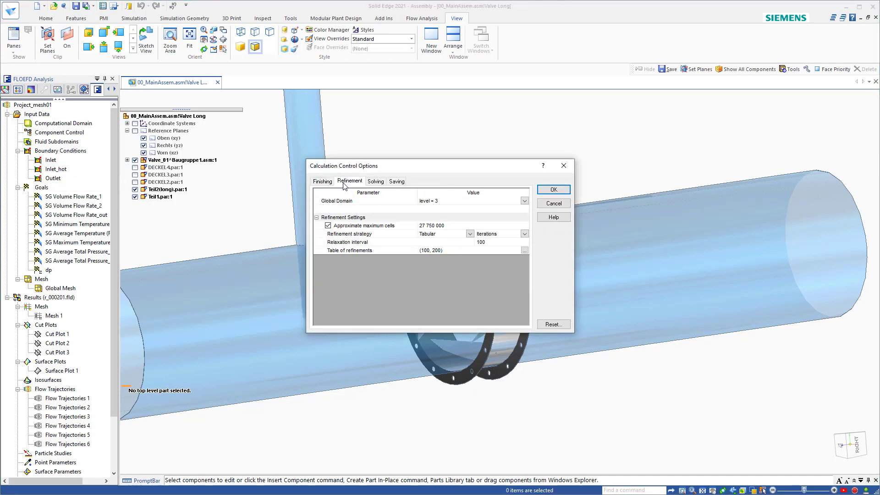
{"action": "left_click", "coordinate": [552, 204]}
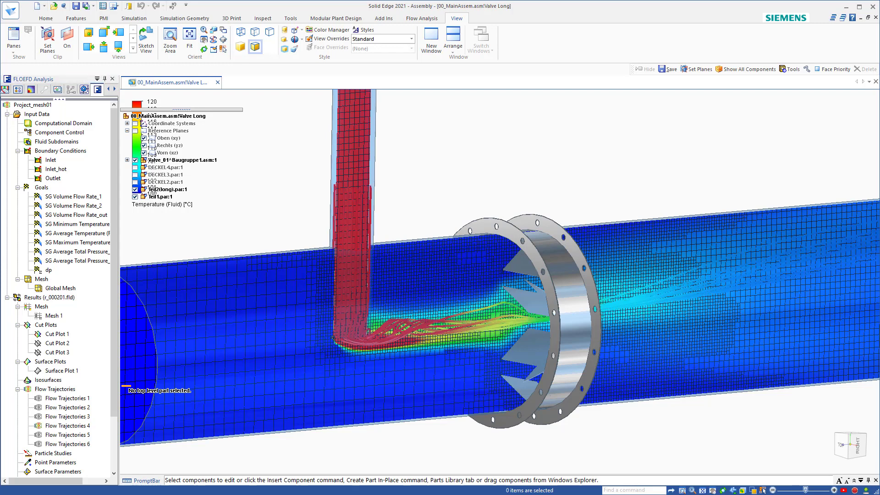
- Show Cut Plot 2 in the valve results and clear its selection
{"action": "right_click", "coordinate": [60, 346]}
{"action": "left_click", "coordinate": [79, 362]}
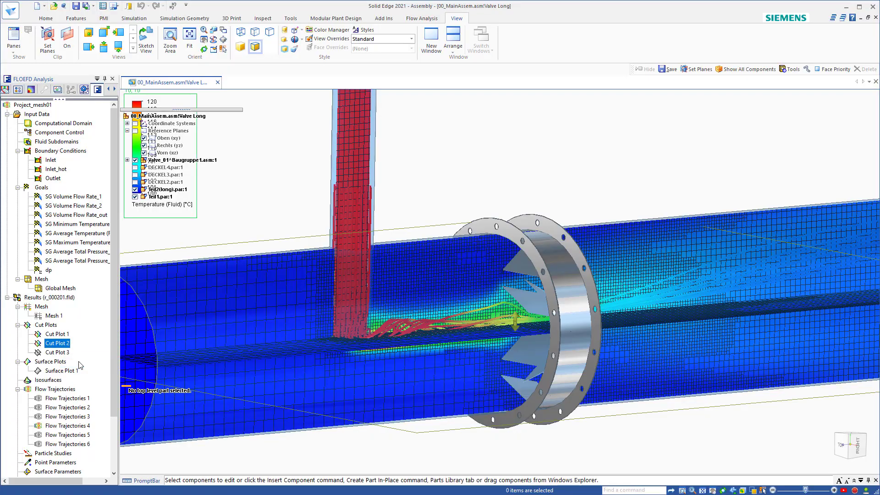
{"action": "left_click", "coordinate": [139, 460]}
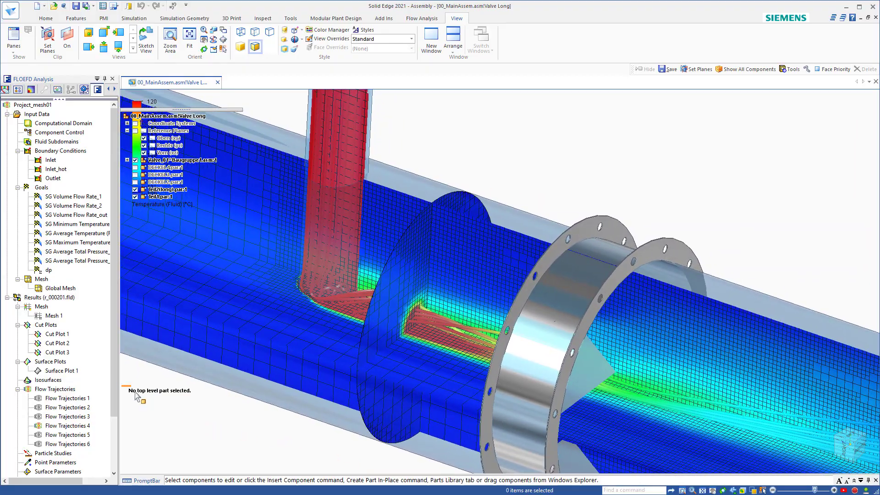
- Move the plane of Cut Plot 3 along the main pipe closer to the valve flange, and deselect the plot
{"action": "left_click", "coordinate": [57, 353]}
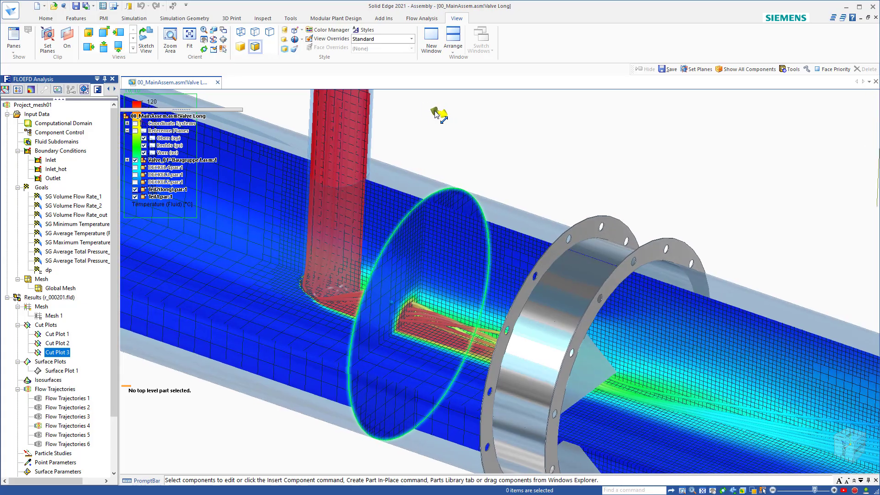
{"action": "left_click_drag", "start_coordinate": [435, 112], "coordinate": [493, 157]}
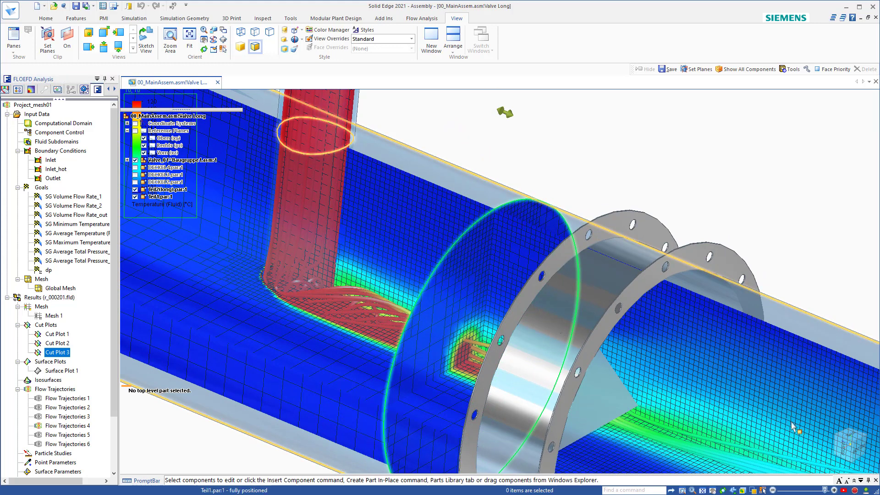
{"action": "left_click", "coordinate": [752, 163]}
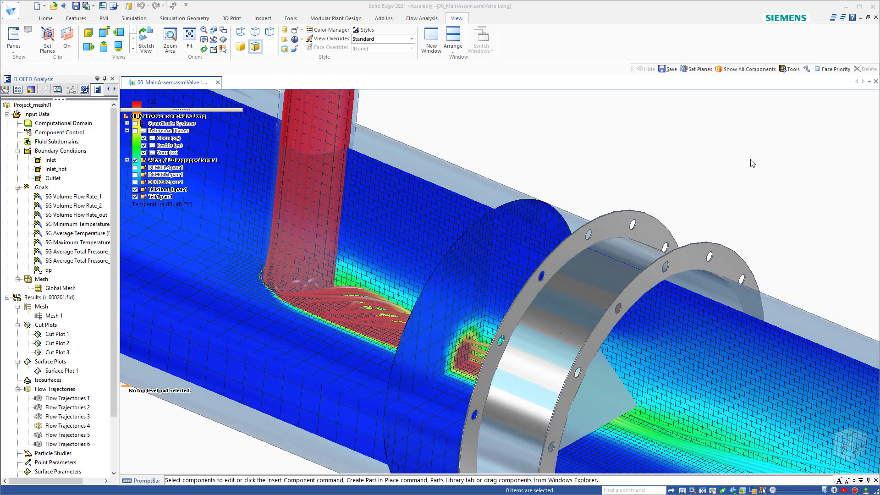